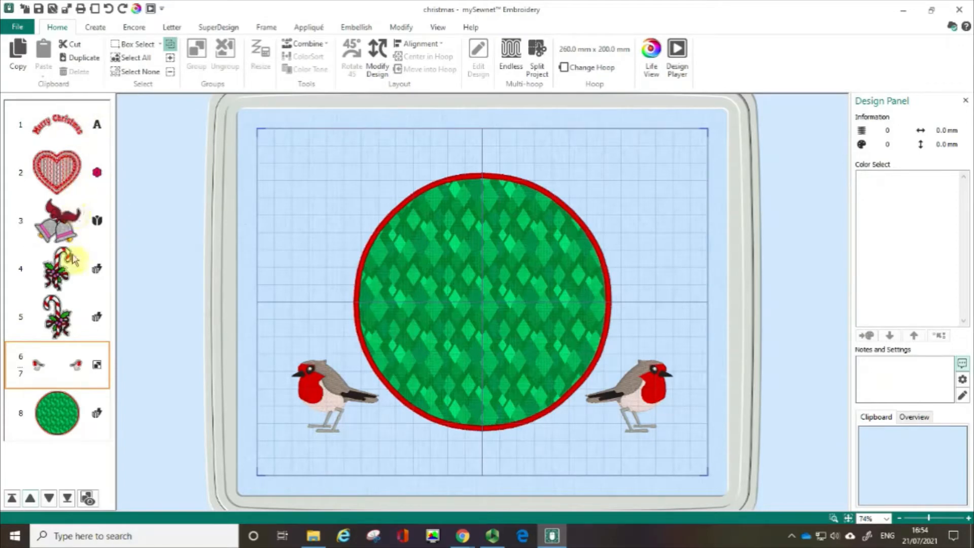
- Move the green appliqué circle from the last to the first place in the design list
key(ctrl)
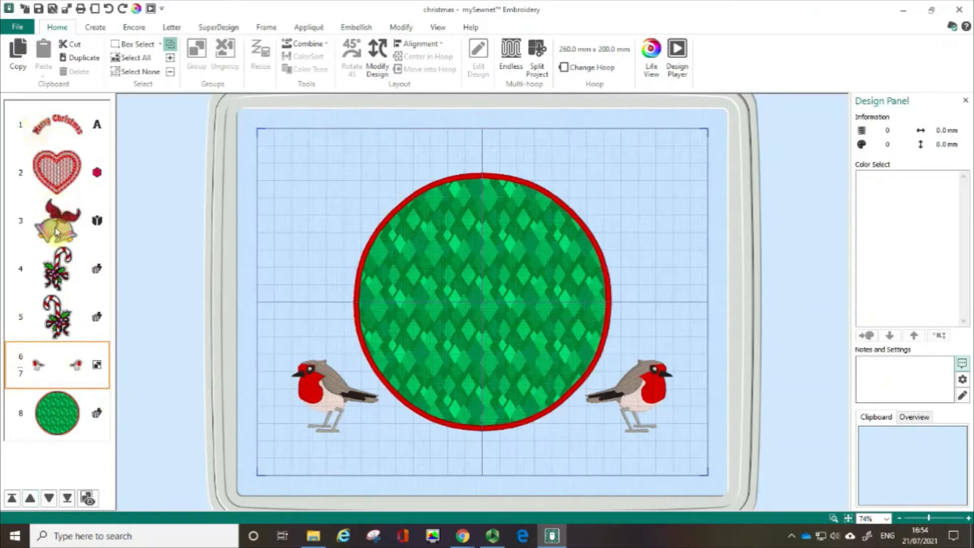
click(21, 128)
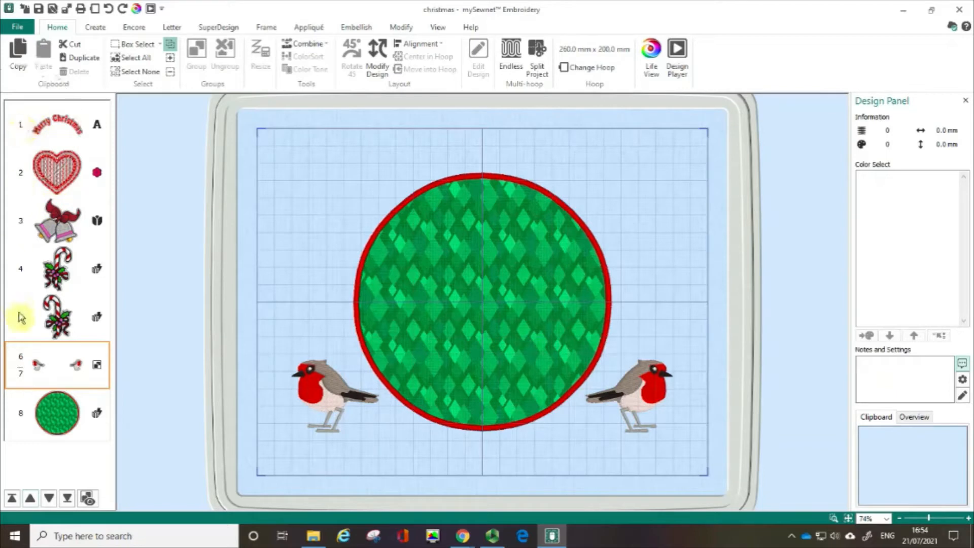
key(ctrl)
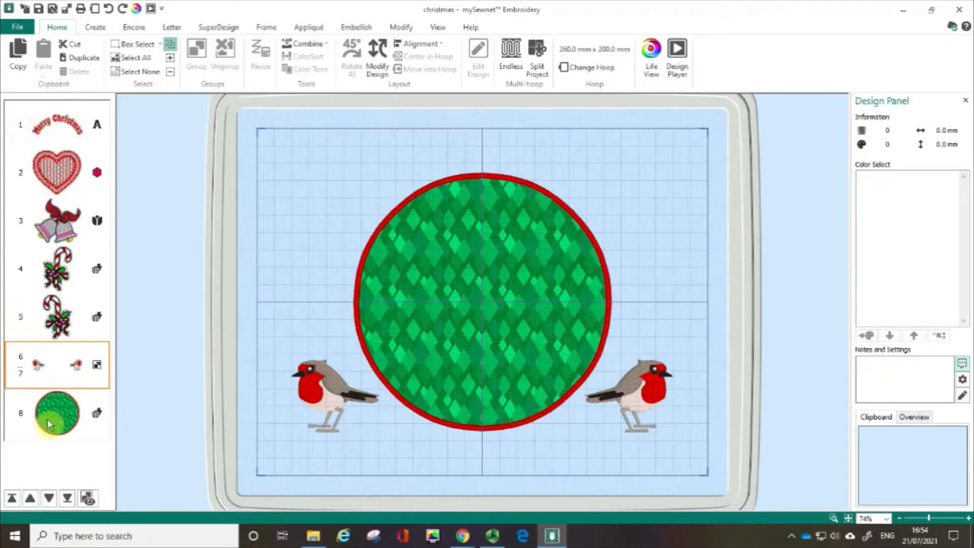
key(ctrl)
key(ctrl)
click(42, 410)
click(30, 419)
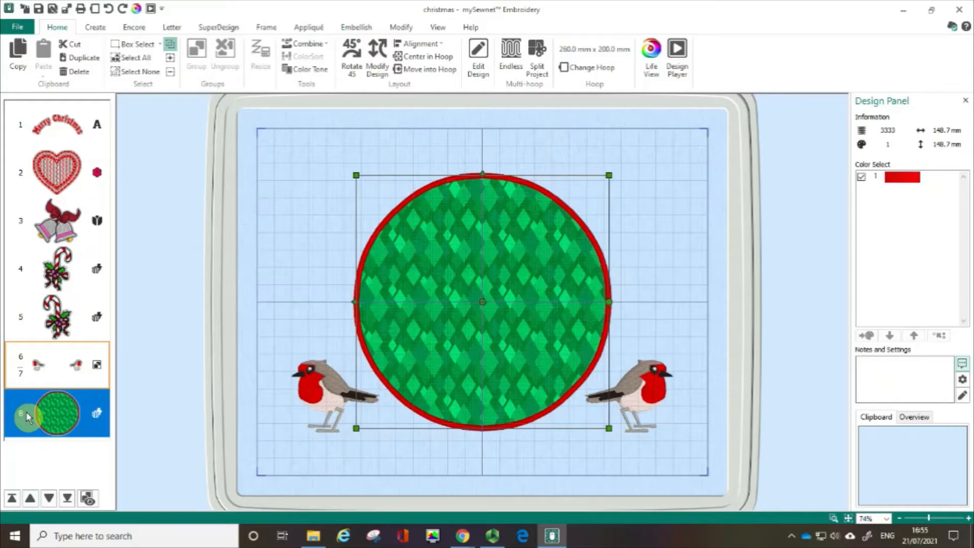
drag(27, 417, 33, 110)
drag(32, 111, 33, 112)
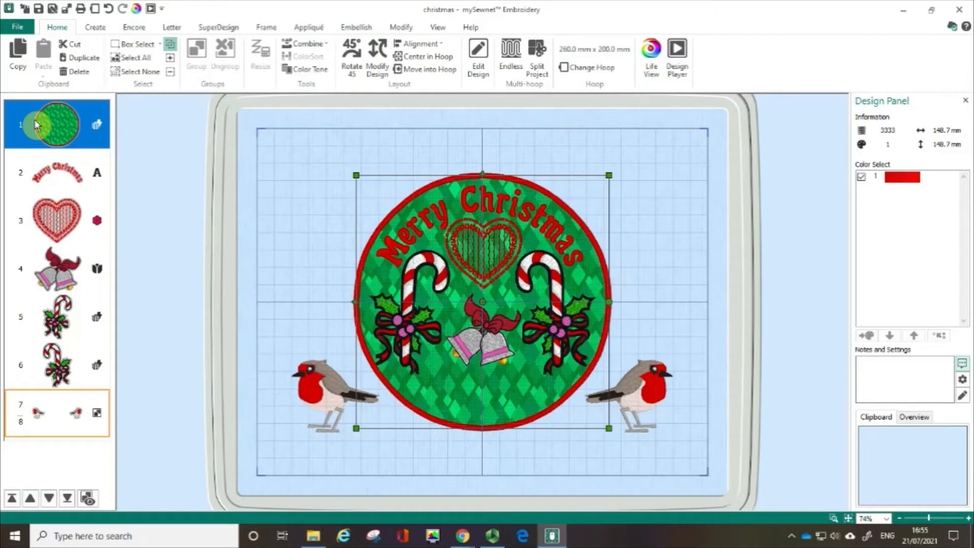
- Undo the reordering of the green circle
click(504, 301)
click(504, 301)
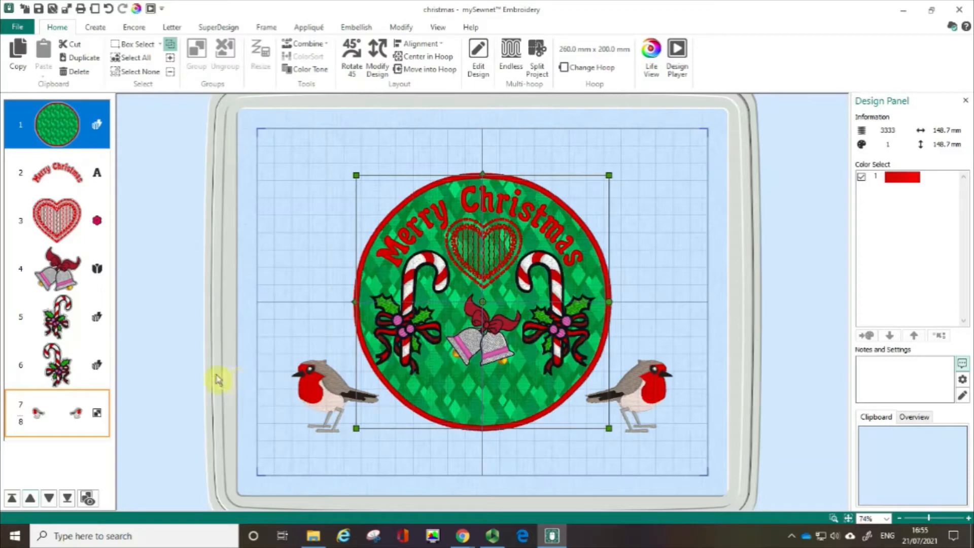
click(108, 10)
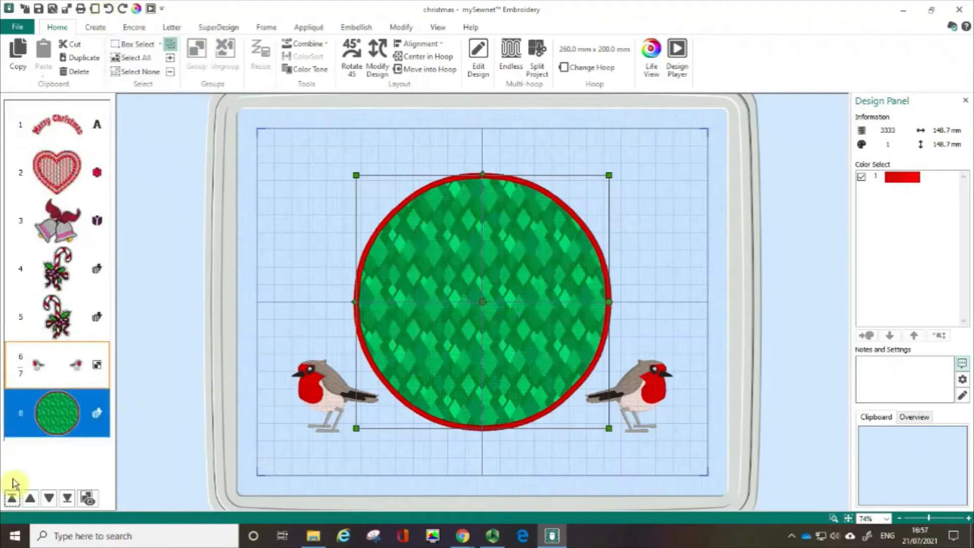
- Send the selected green circle directly to the start of the stitching order
click(11, 500)
click(12, 500)
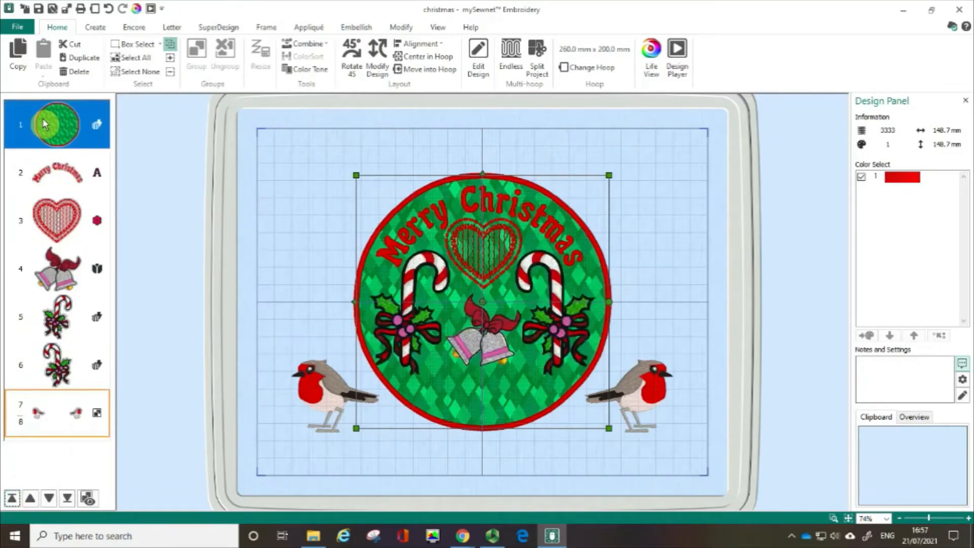
- Move the green circle one place later in the stitching order and bring it one place earlier again
click(50, 500)
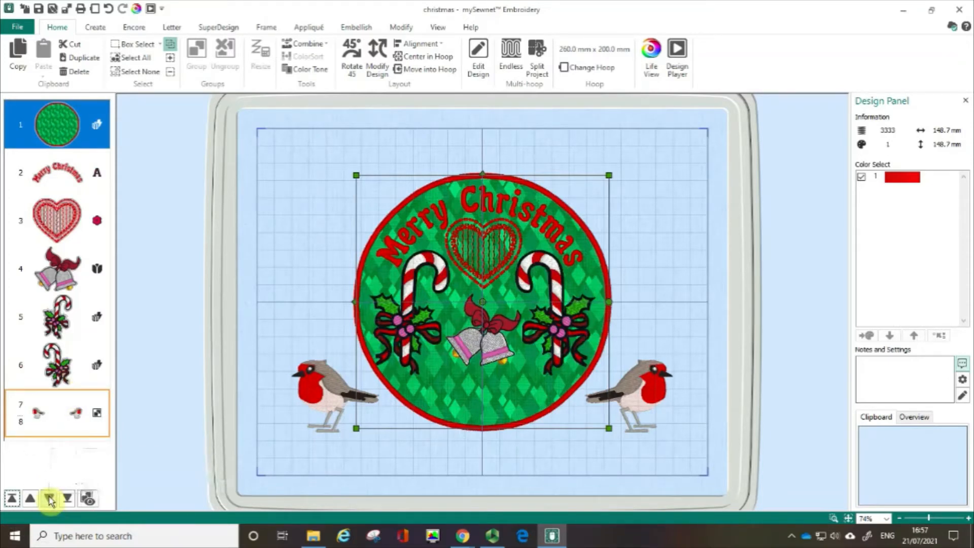
click(50, 501)
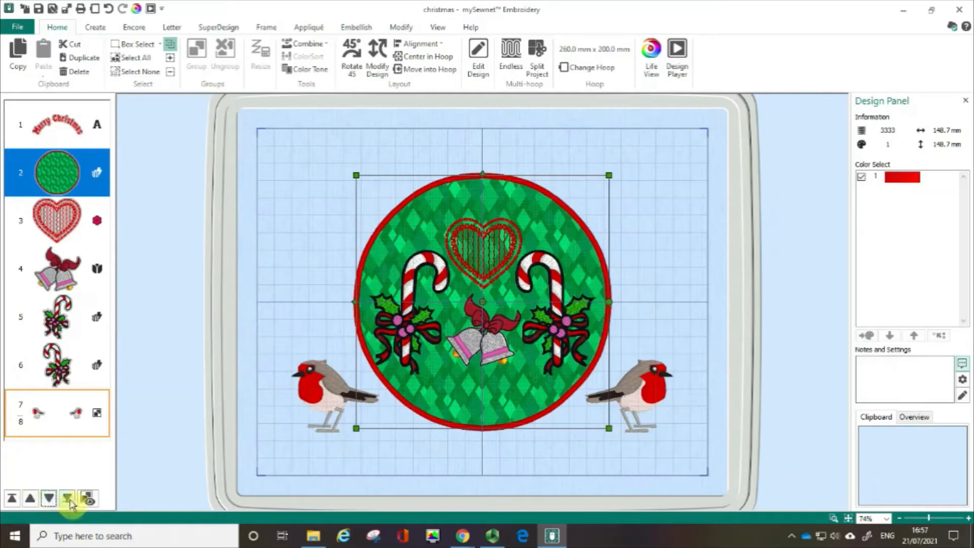
click(67, 499)
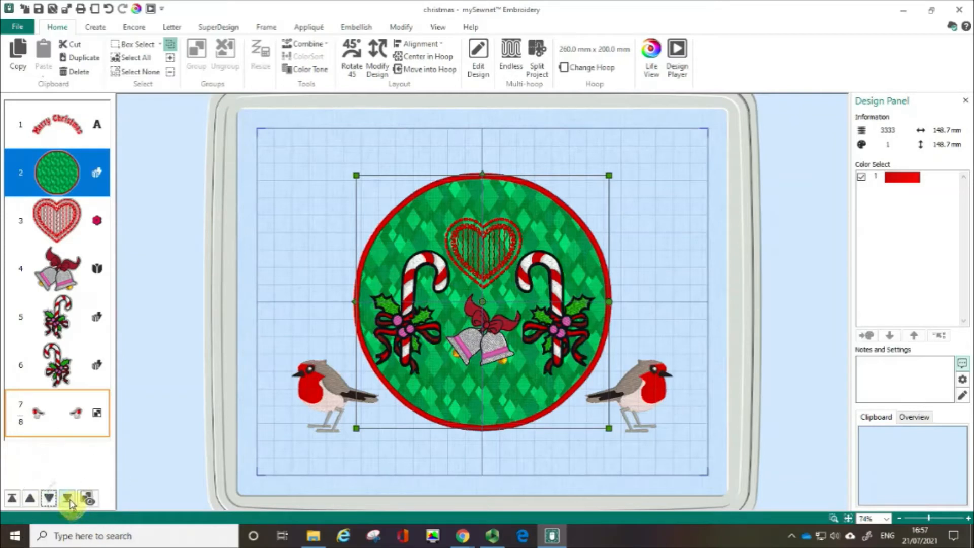
click(31, 500)
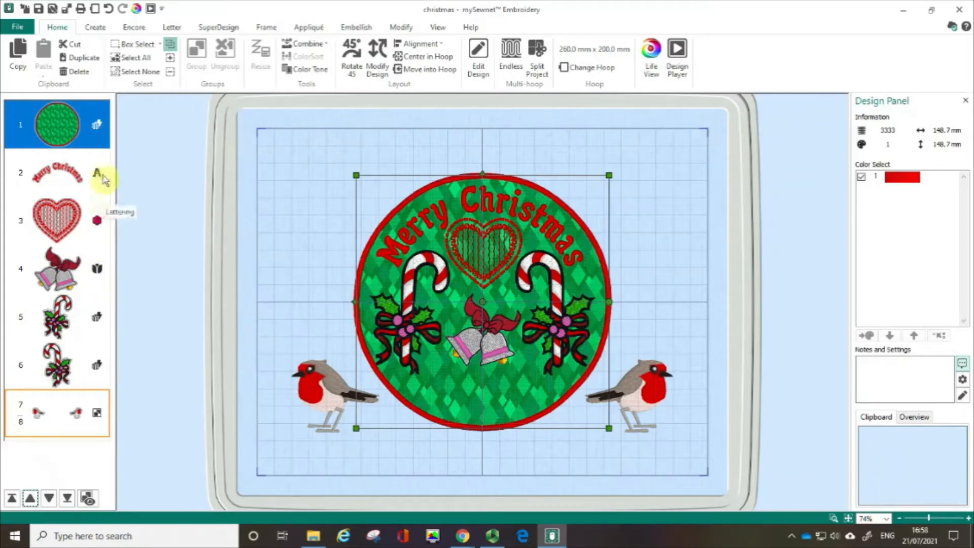
- Select the bells, the heart, the Merry Christmas lettering and the left candy cane one after another to examine their design types
click(89, 276)
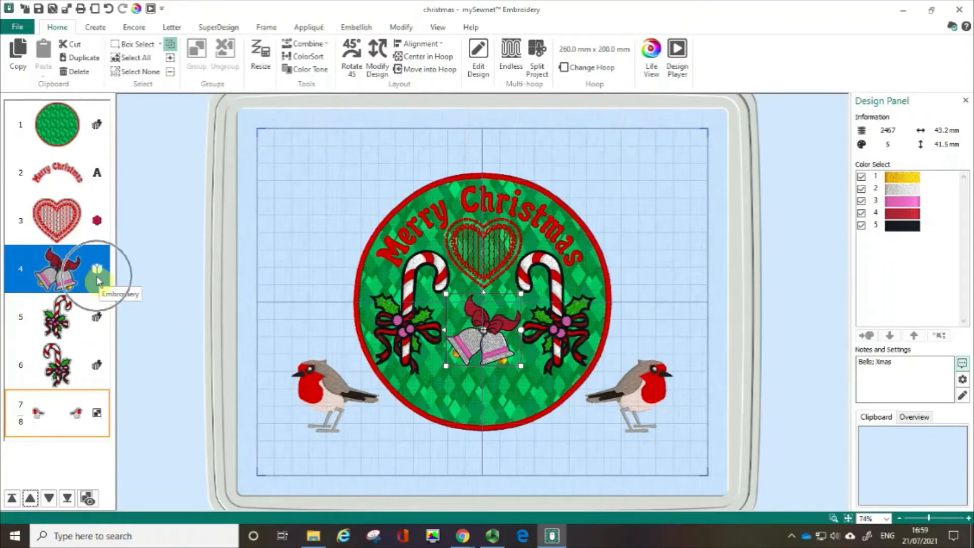
key(ctrl)
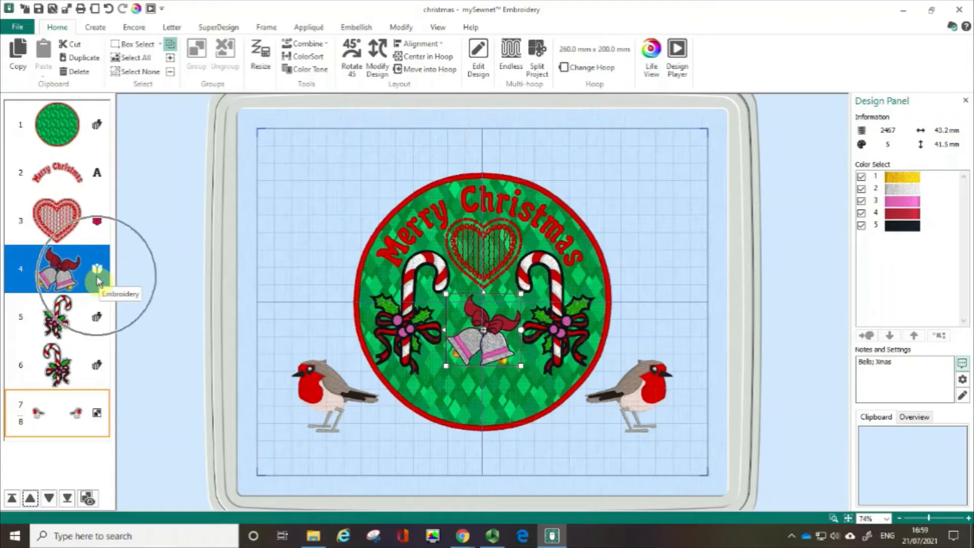
click(91, 232)
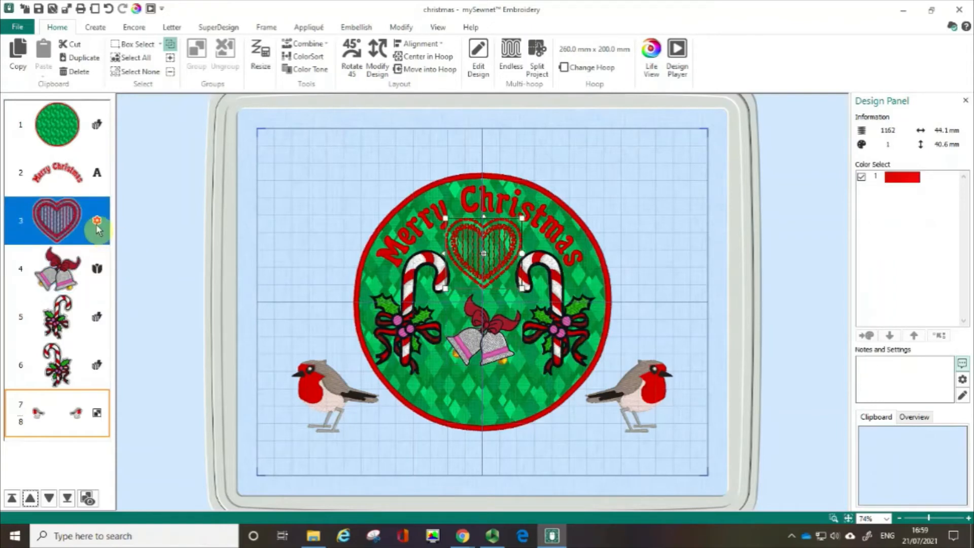
key(ctrl)
key(ctrl)
key(ctrl)
key(ctrl)
click(98, 180)
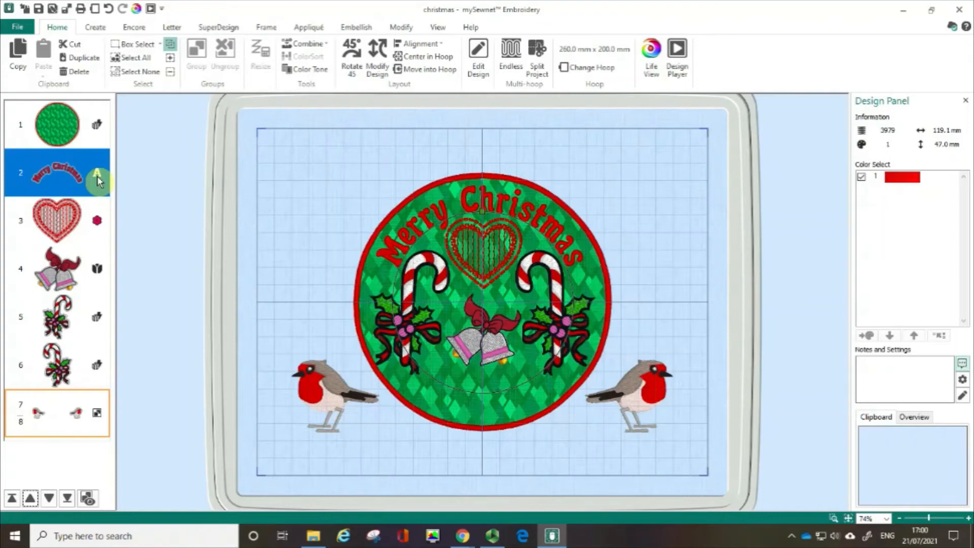
click(94, 325)
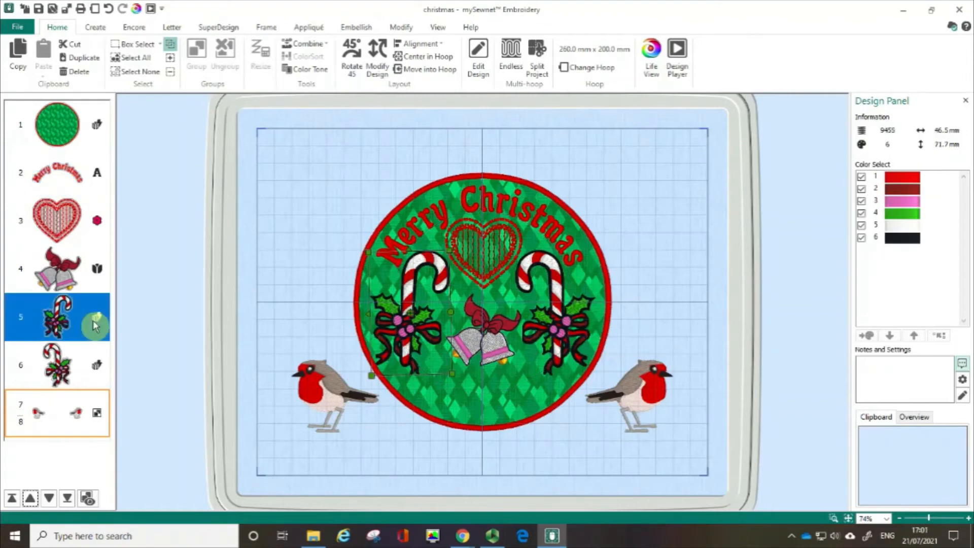
click(99, 322)
click(100, 321)
- Select the robins group and show its individual designs in the design list
click(84, 404)
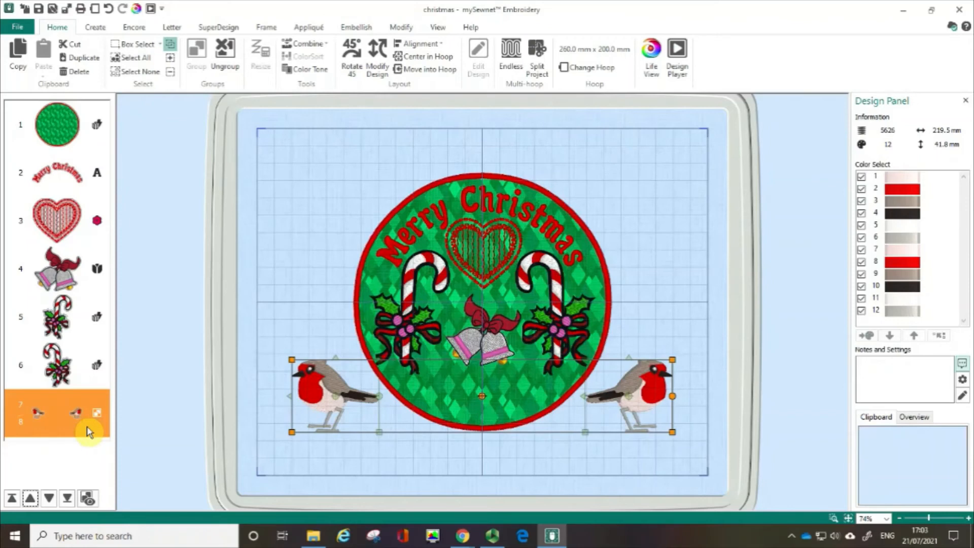
click(88, 497)
click(88, 499)
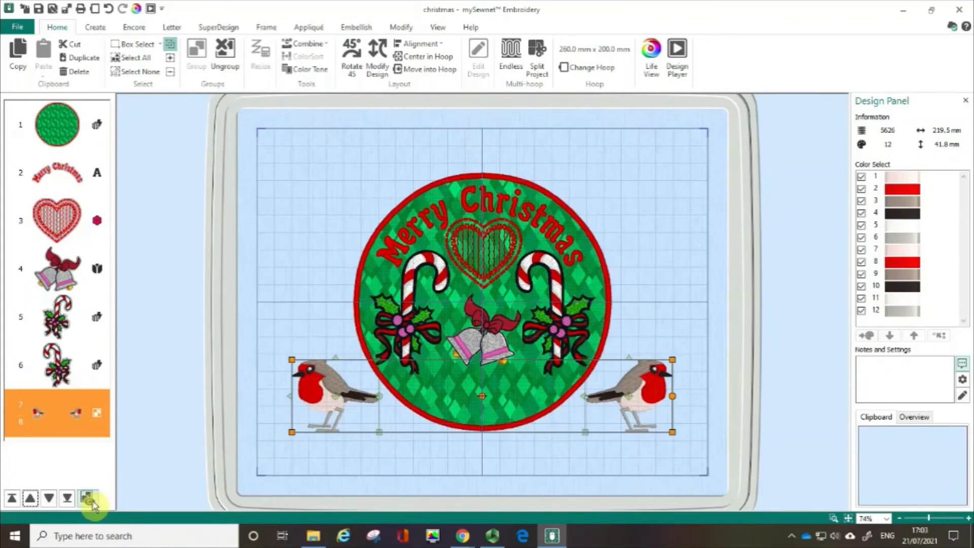
click(88, 499)
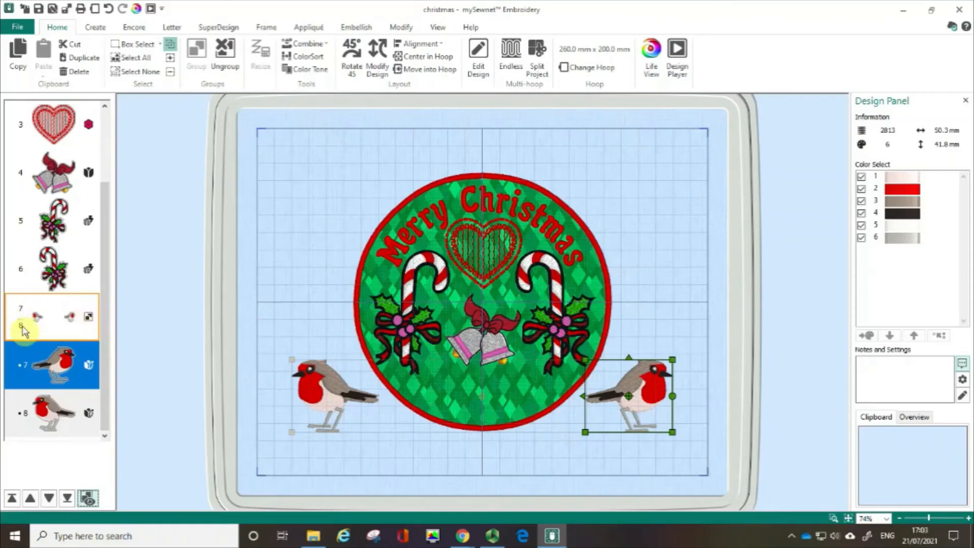
- Select the left robin inside the group and review the design list from its beginning
click(72, 410)
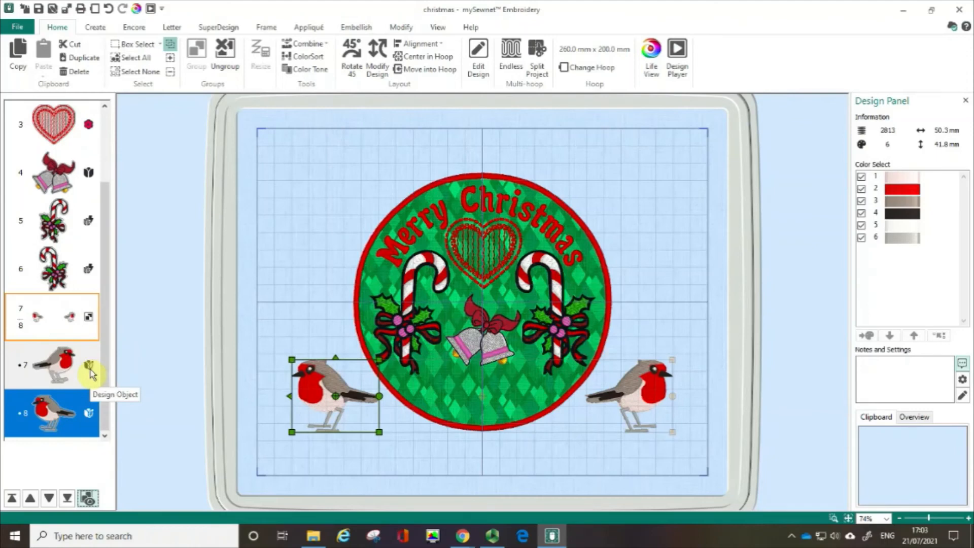
key(ctrl)
drag(102, 311, 108, 249)
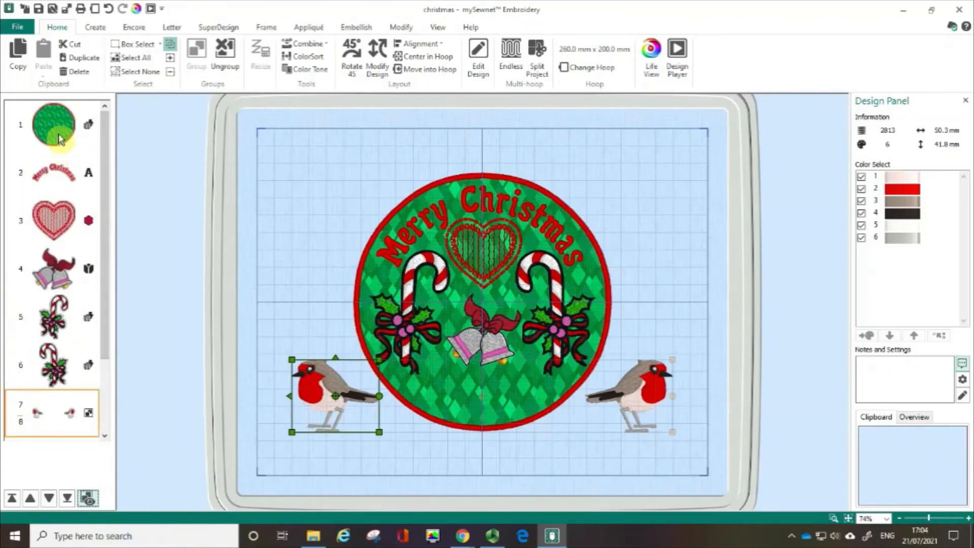